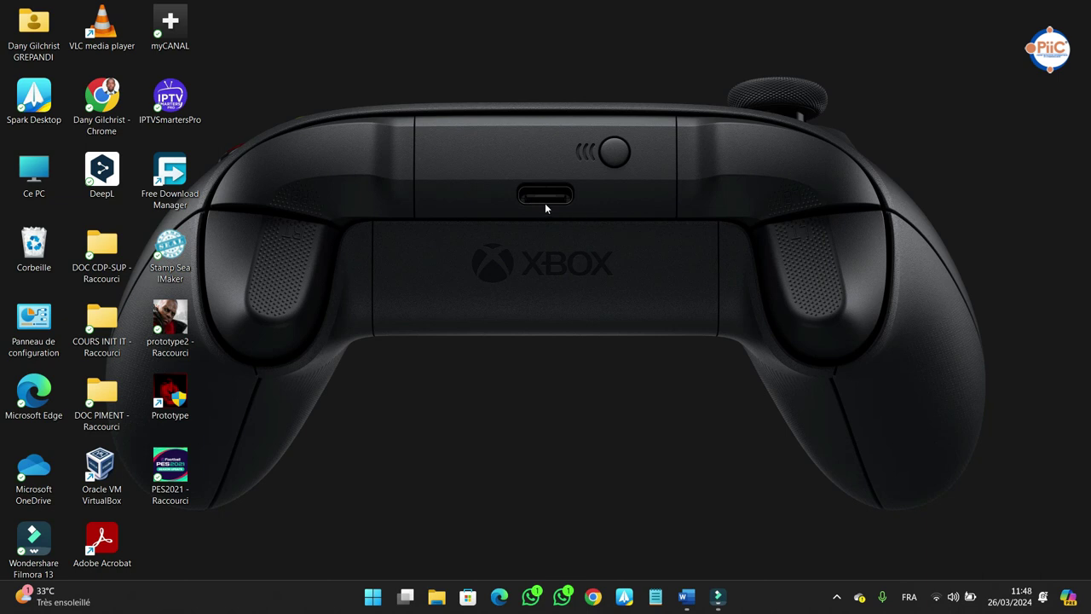
Check the dedicated video memory in the adapter properties for display 1 under advanced display settings, and close Settings.
right_click(546, 204)
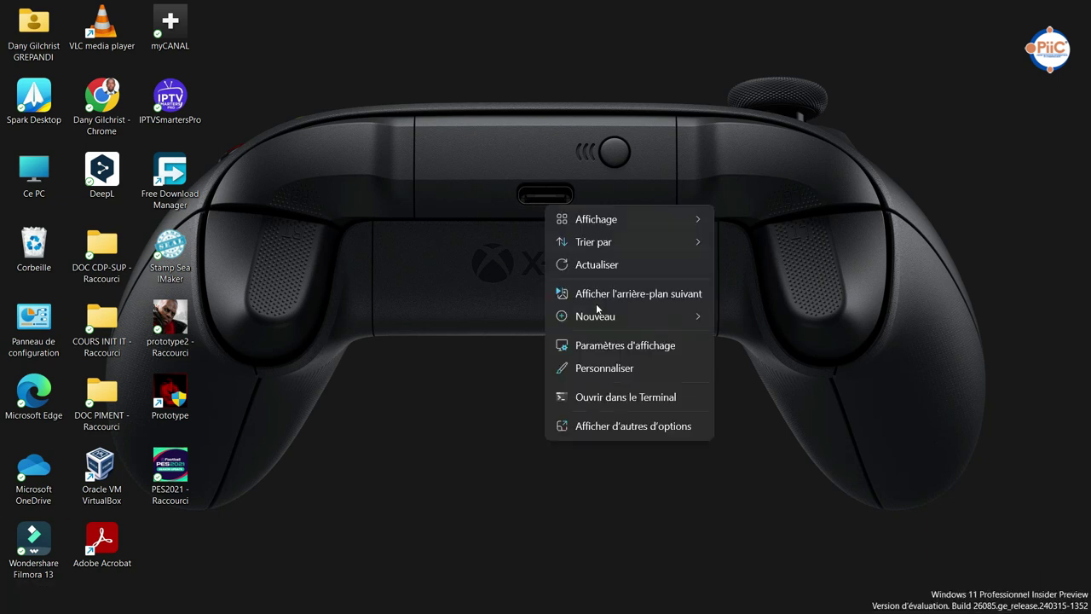
click(635, 345)
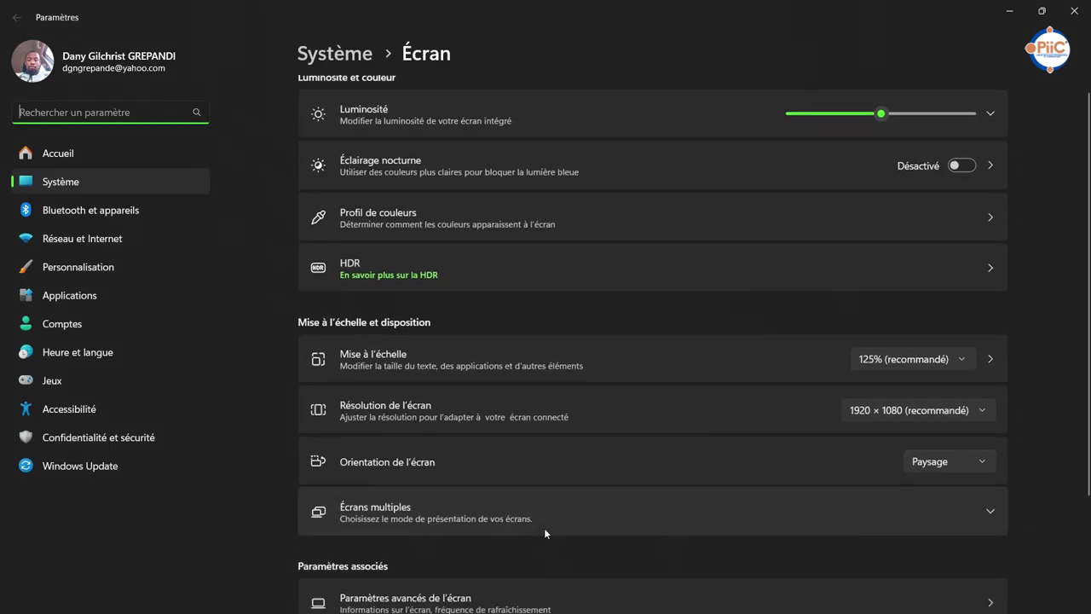
scroll(544, 531, down, 3)
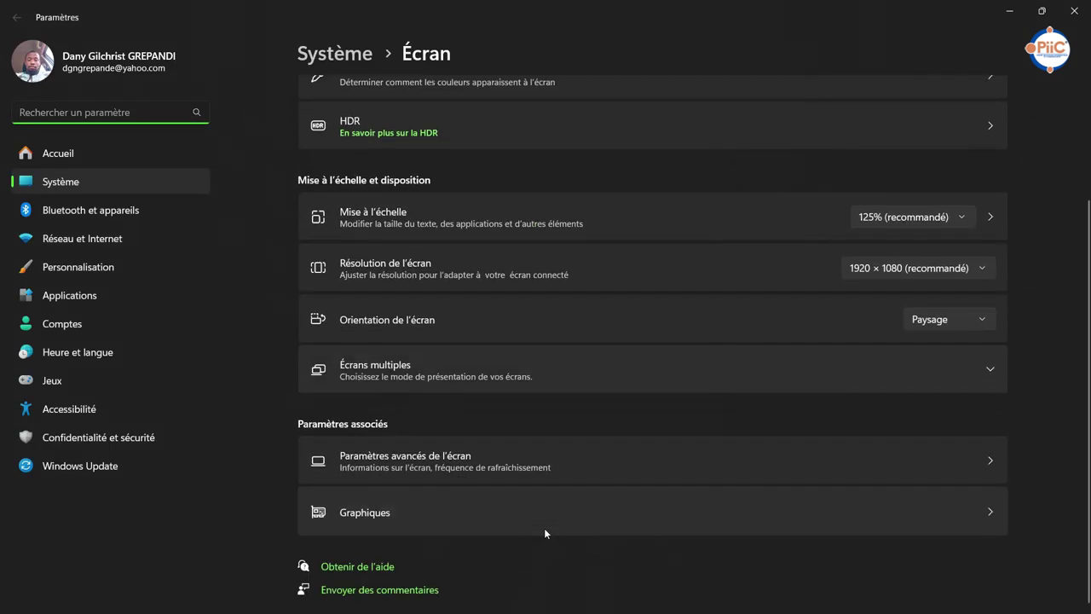
click(448, 461)
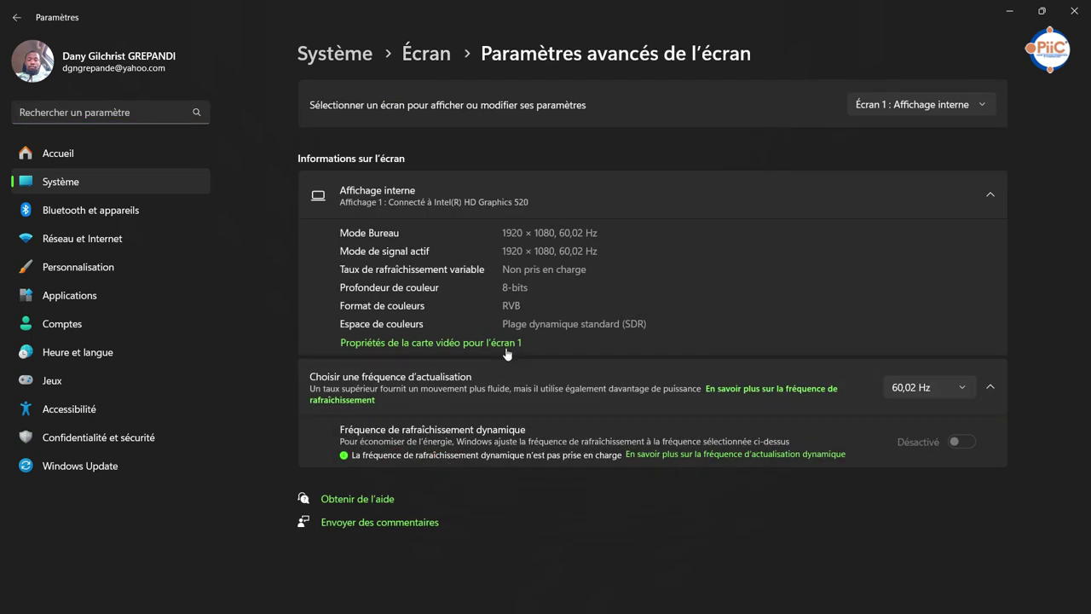
click(475, 344)
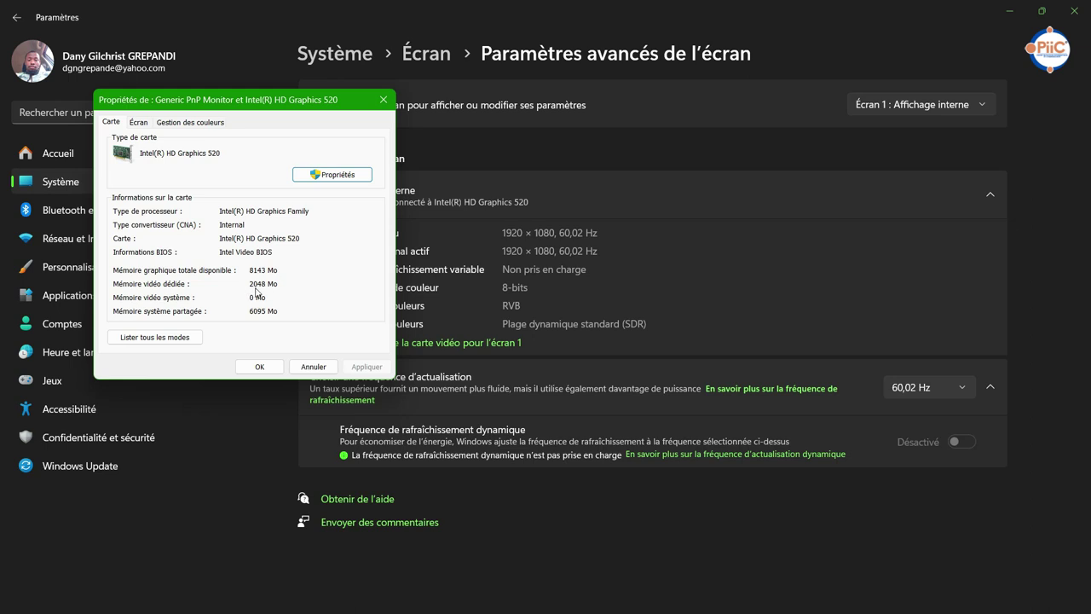
click(261, 366)
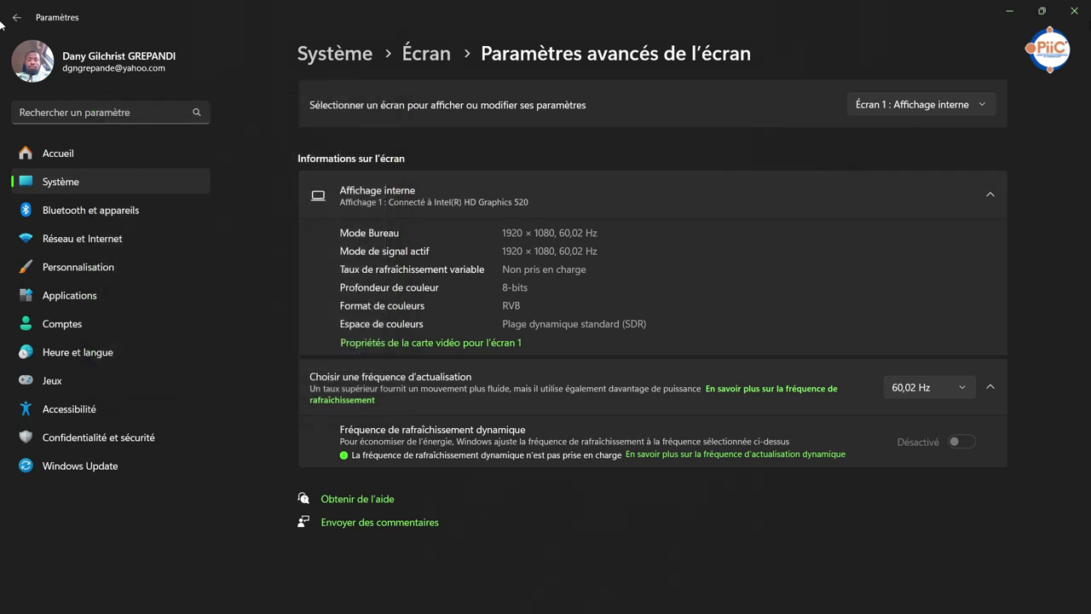
click(1074, 11)
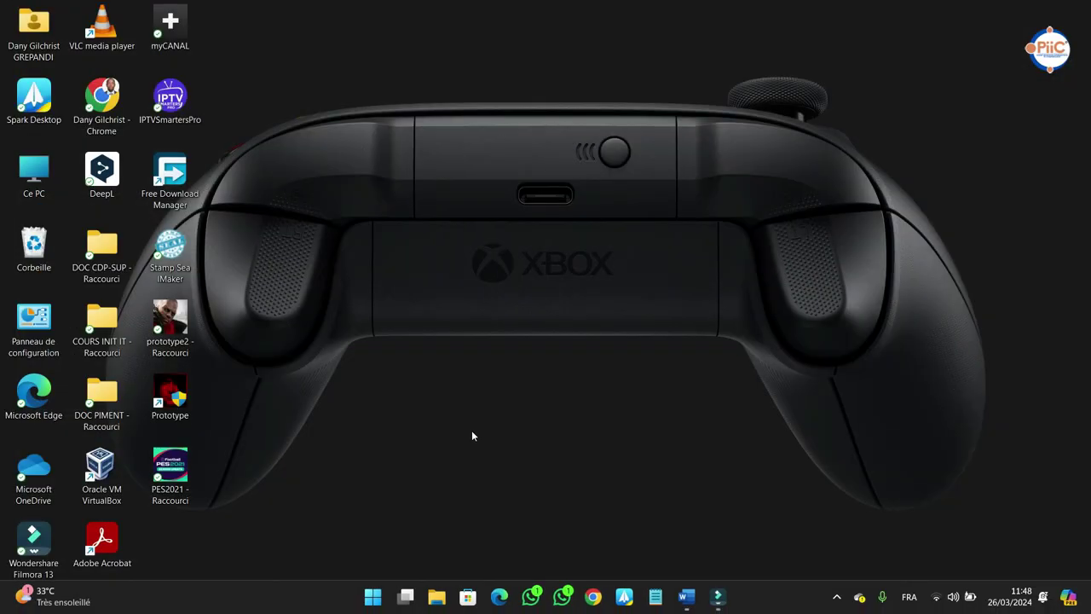
Launch the Registry Editor with regedit and go to the key HKEY_LOCAL_MACHINE\SOFTWARE\Intel.
key(super+r)
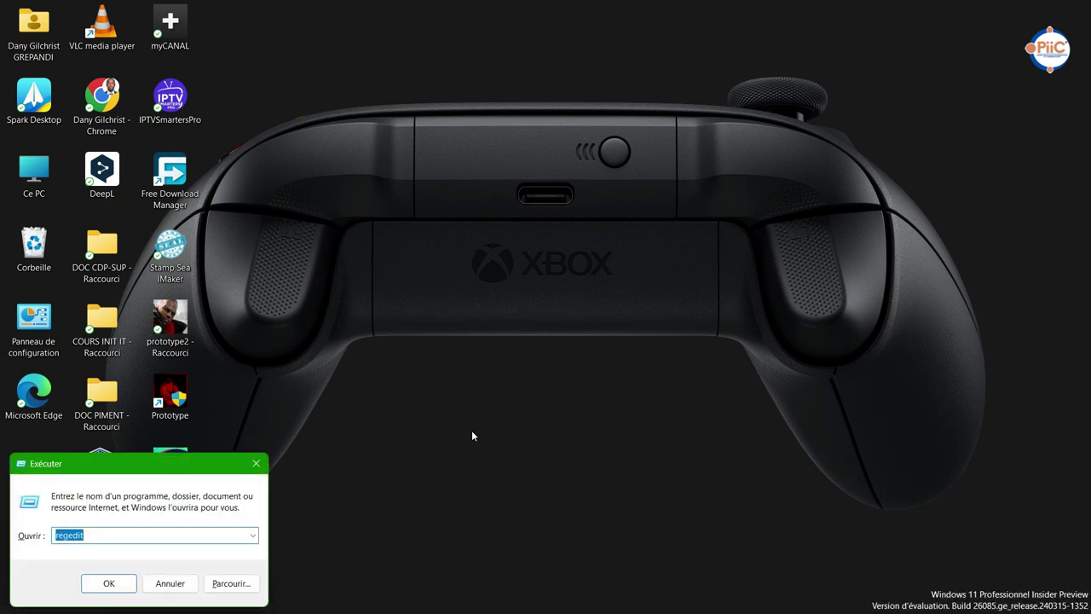
text(regedit)
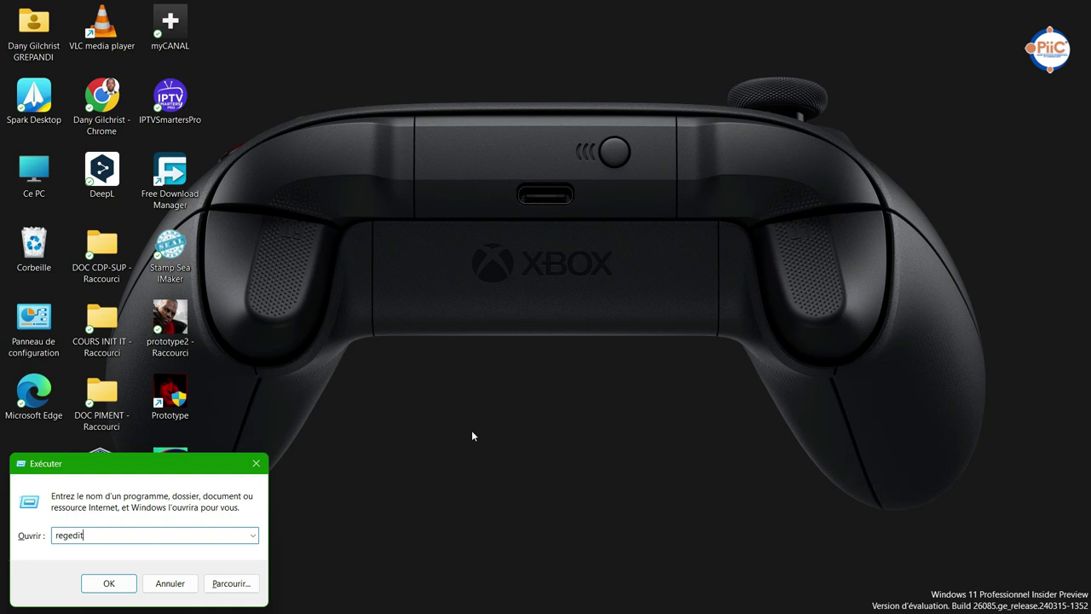
key(Return)
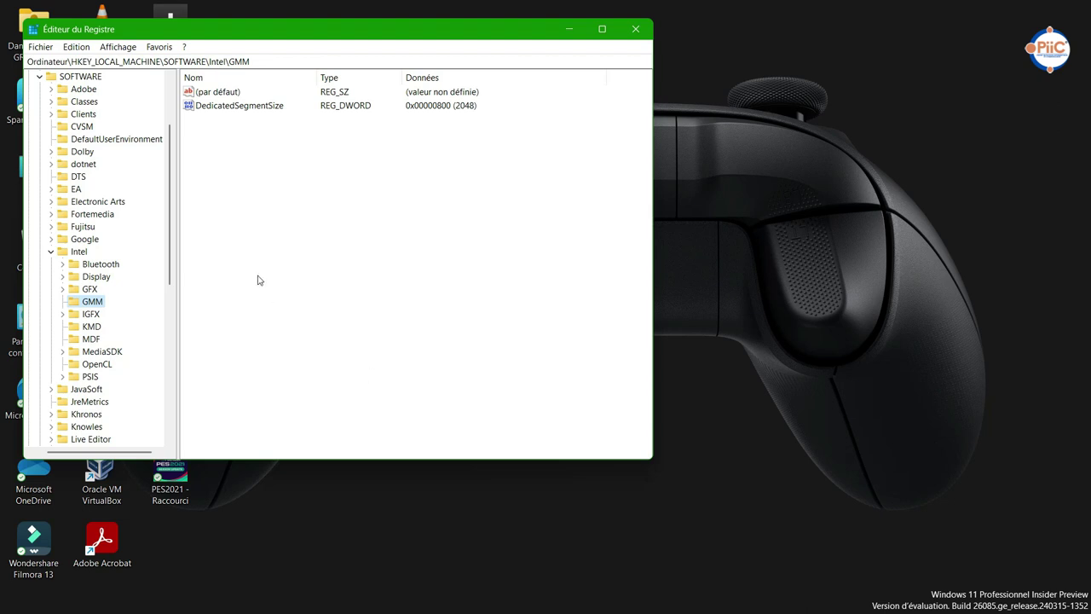
scroll(171, 233, up, 3)
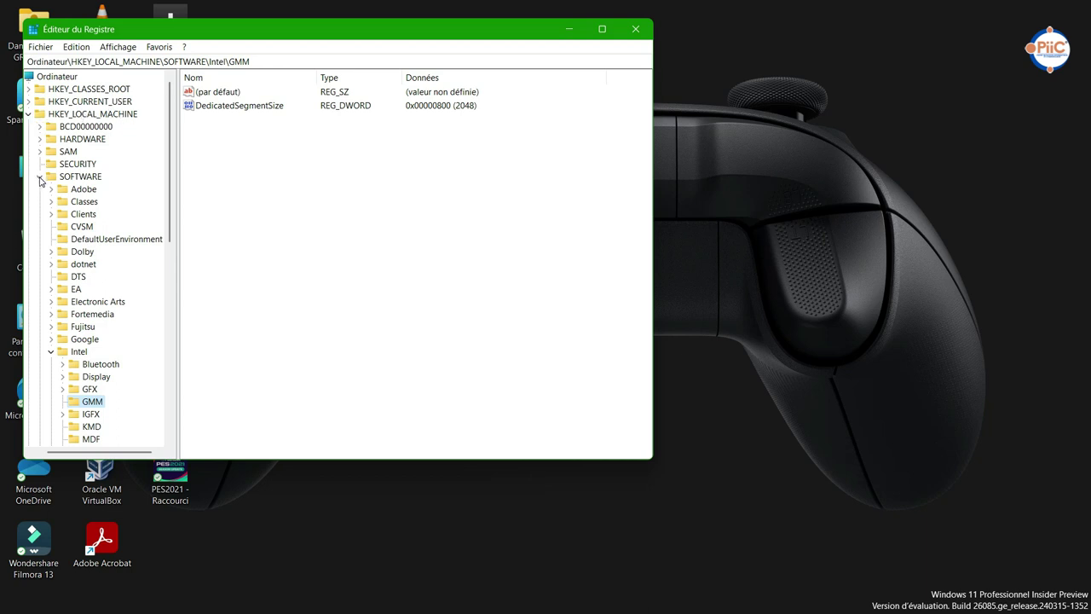
click(66, 178)
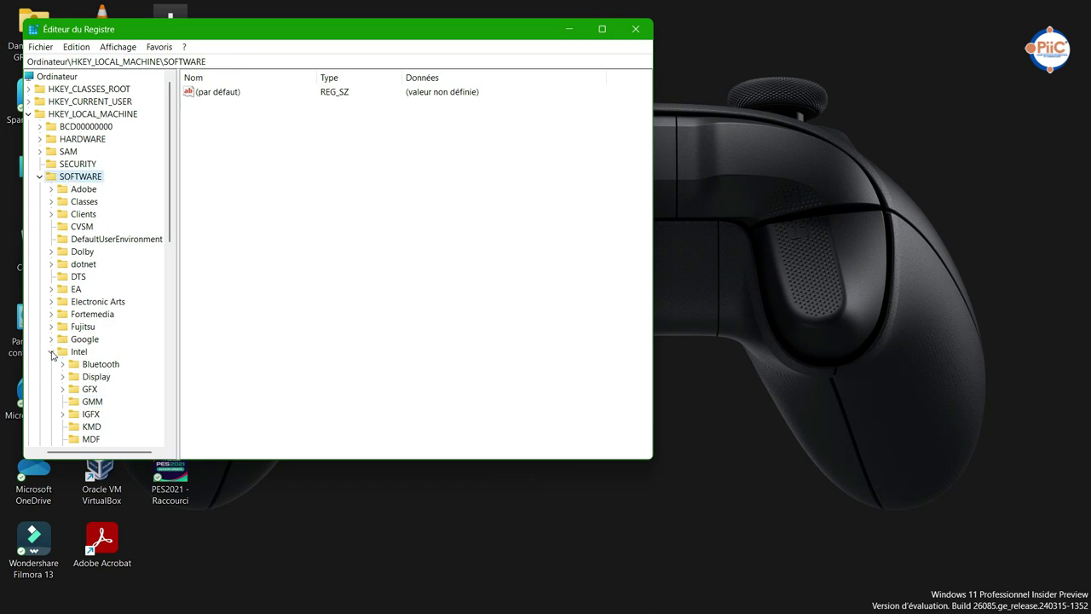
click(79, 353)
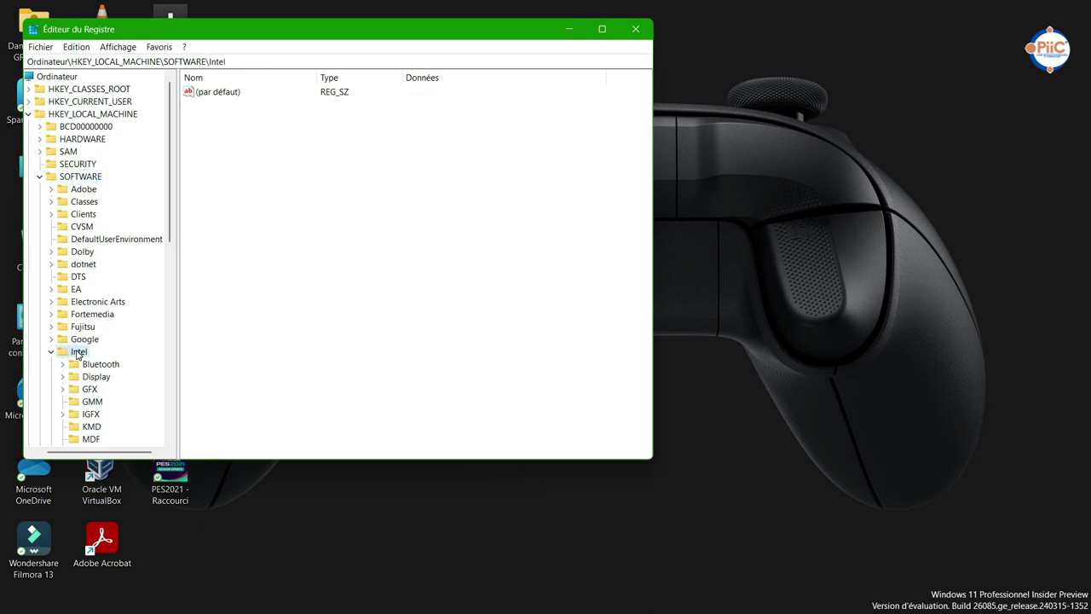
right_click(78, 355)
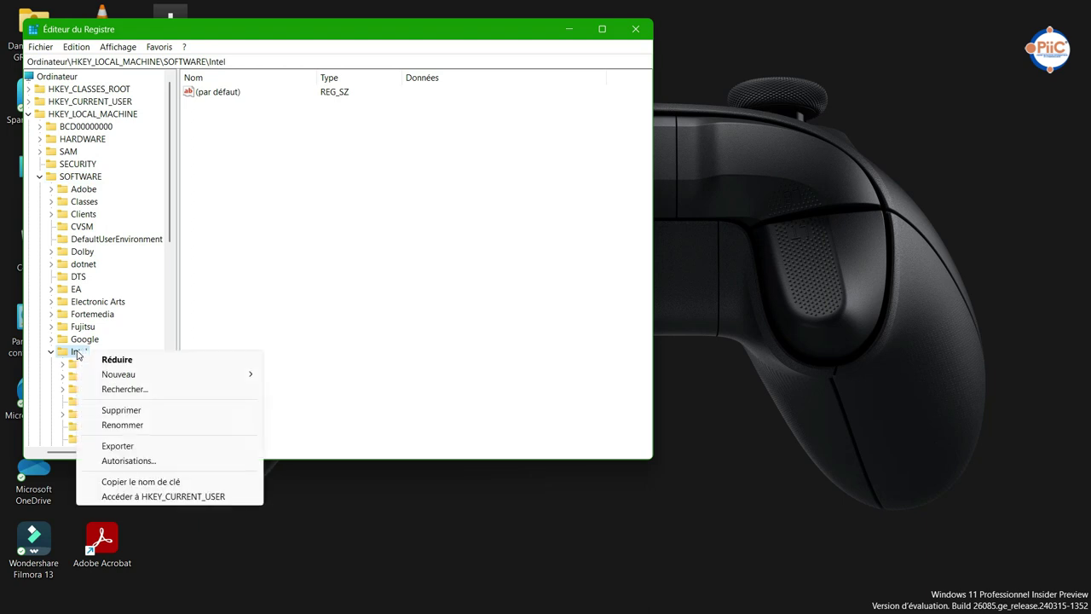
mouse_move(249, 375)
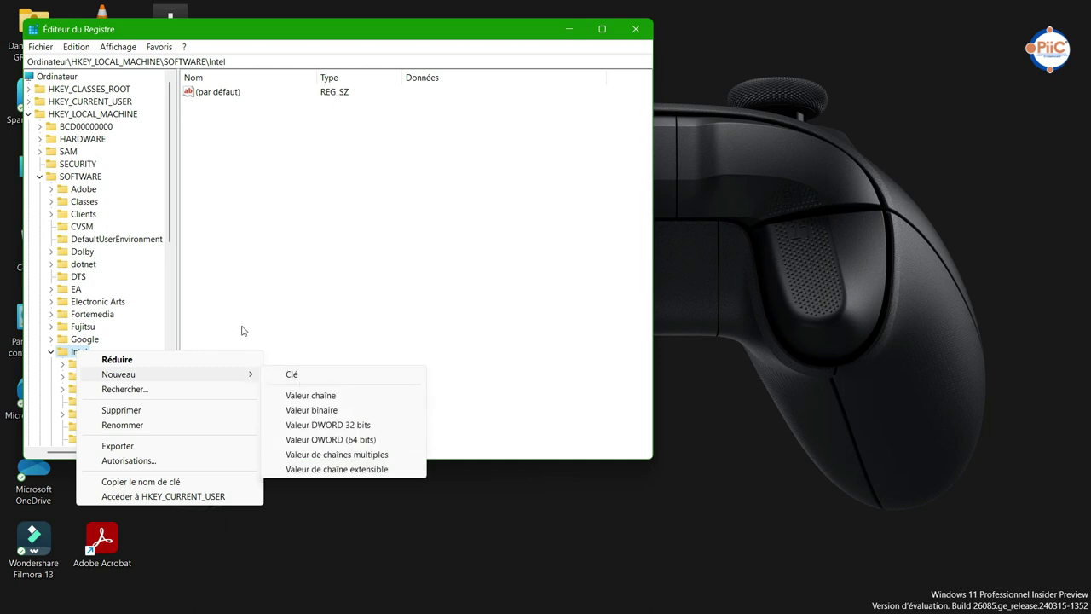
click(212, 314)
Select the GMM key under Intel to show its values.
click(94, 402)
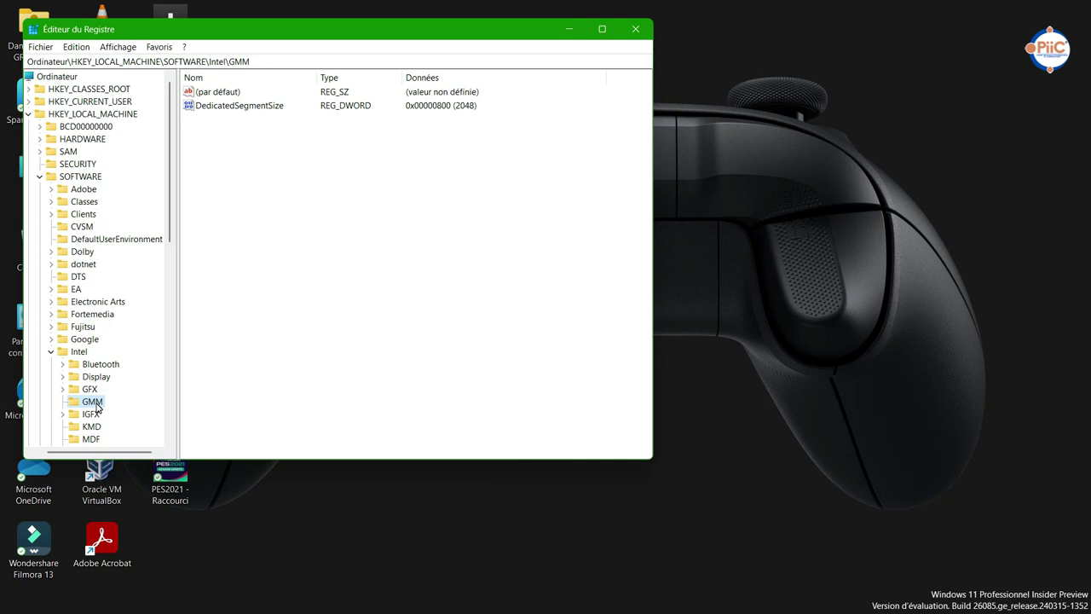
right_click(97, 408)
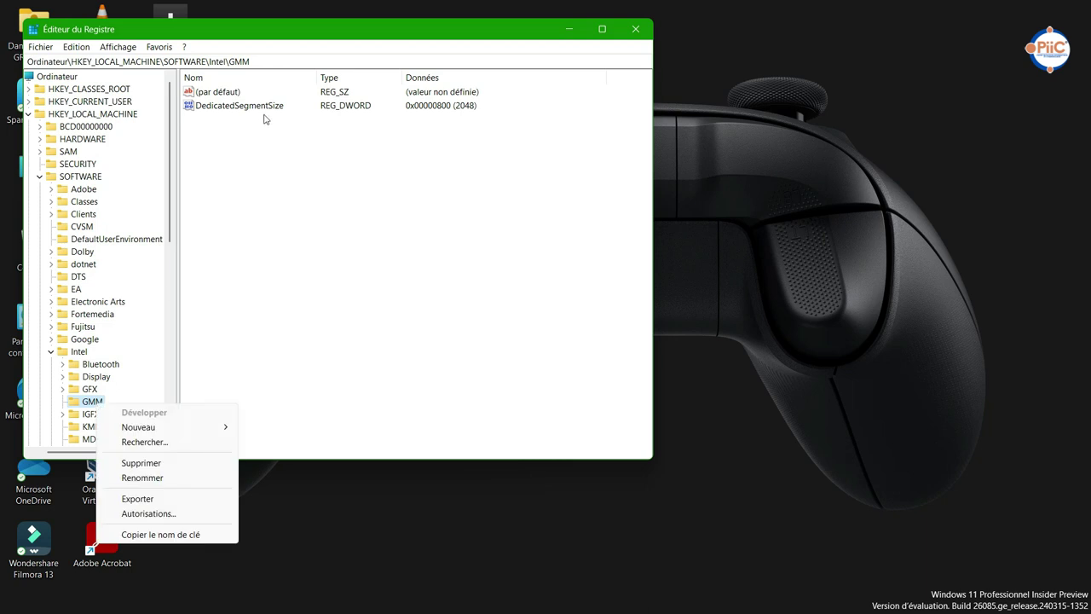
right_click(236, 141)
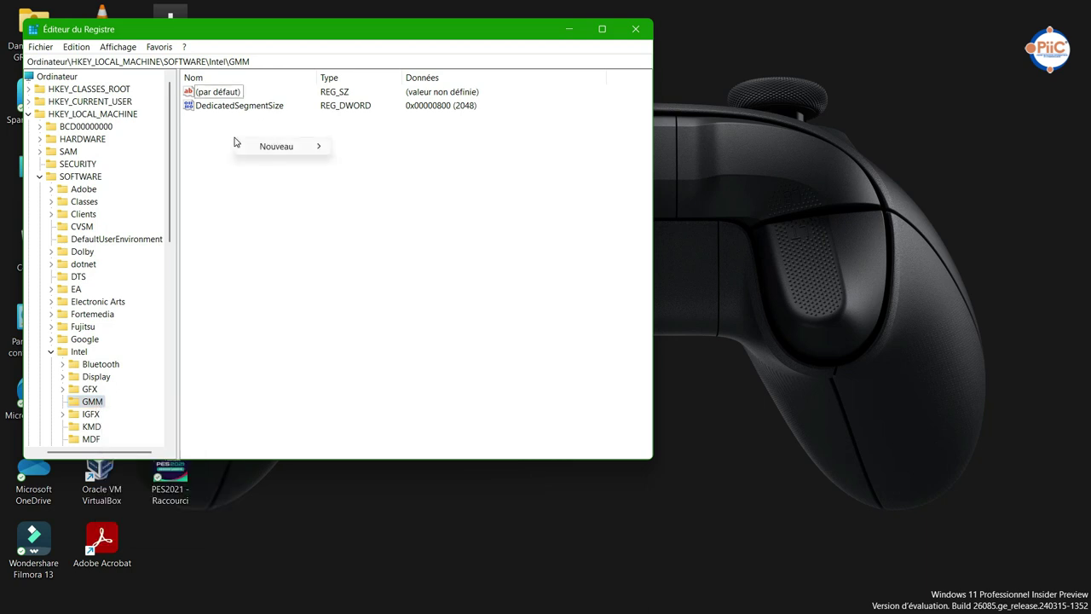
mouse_move(303, 150)
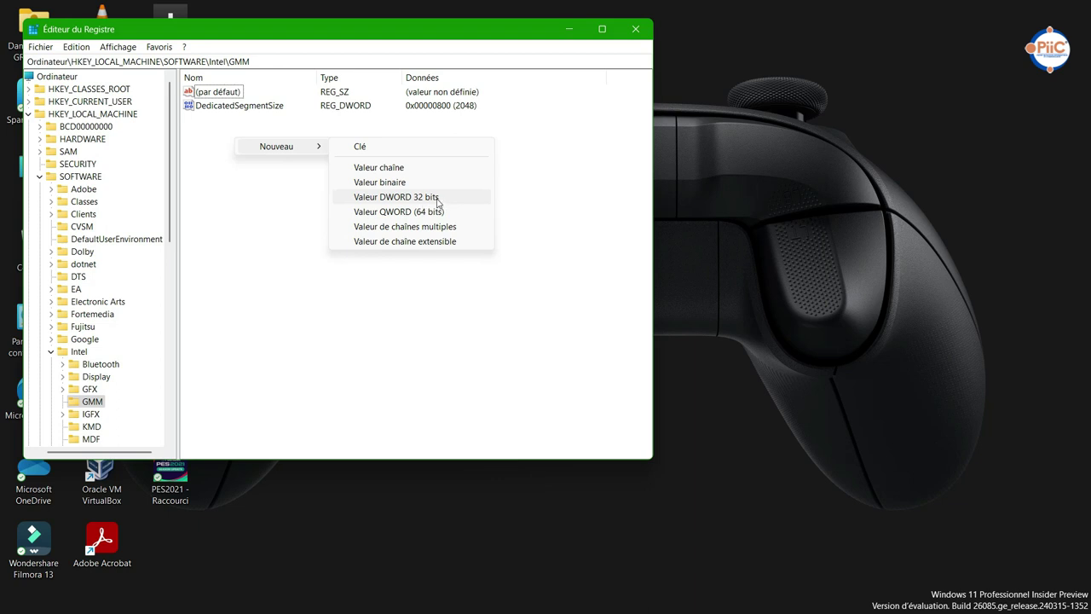
click(214, 129)
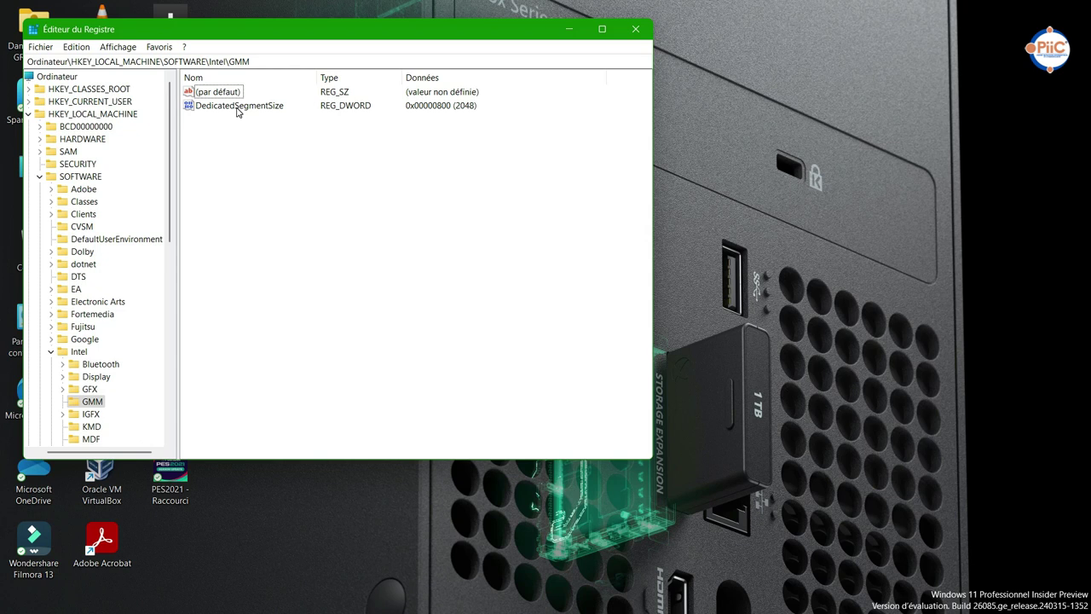
Set the DedicatedSegmentSize value in the GMM key to decimal 5120 and close the Registry Editor.
double_click(238, 108)
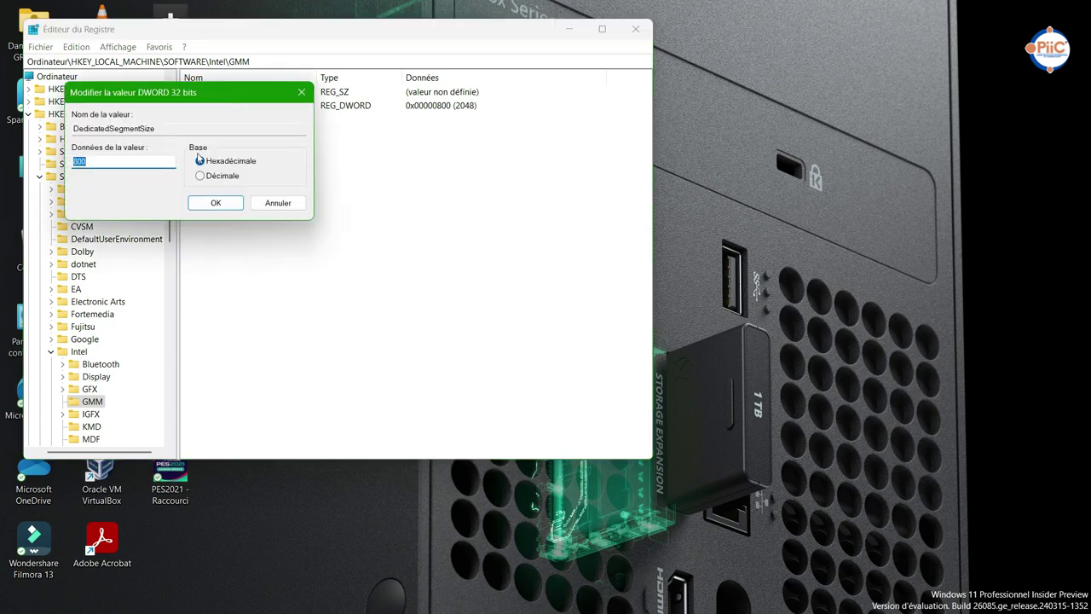
click(200, 178)
drag(111, 163, 75, 163)
text(5120)
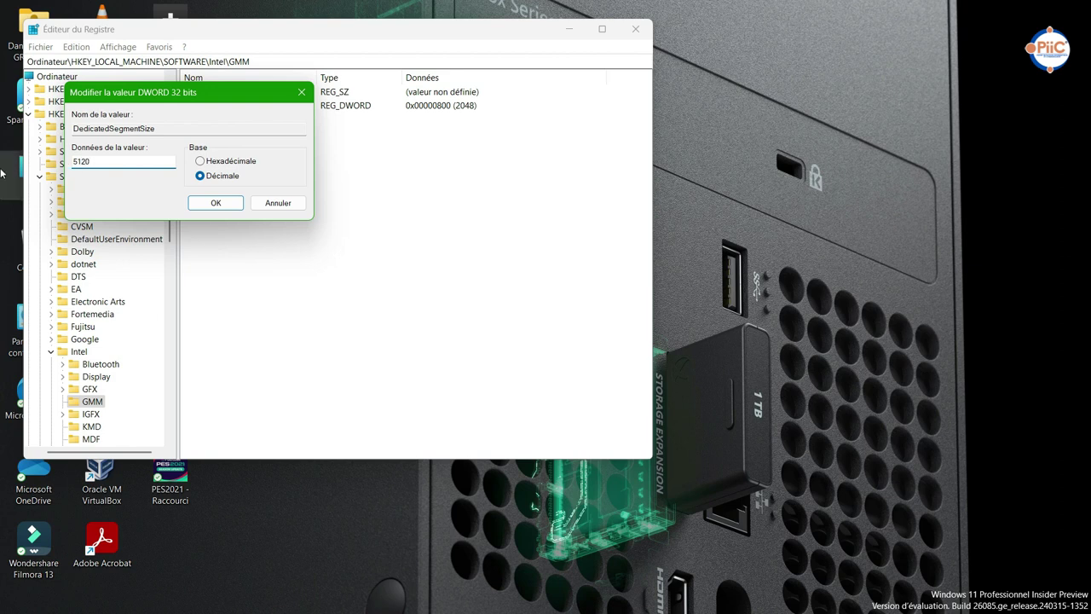
click(225, 204)
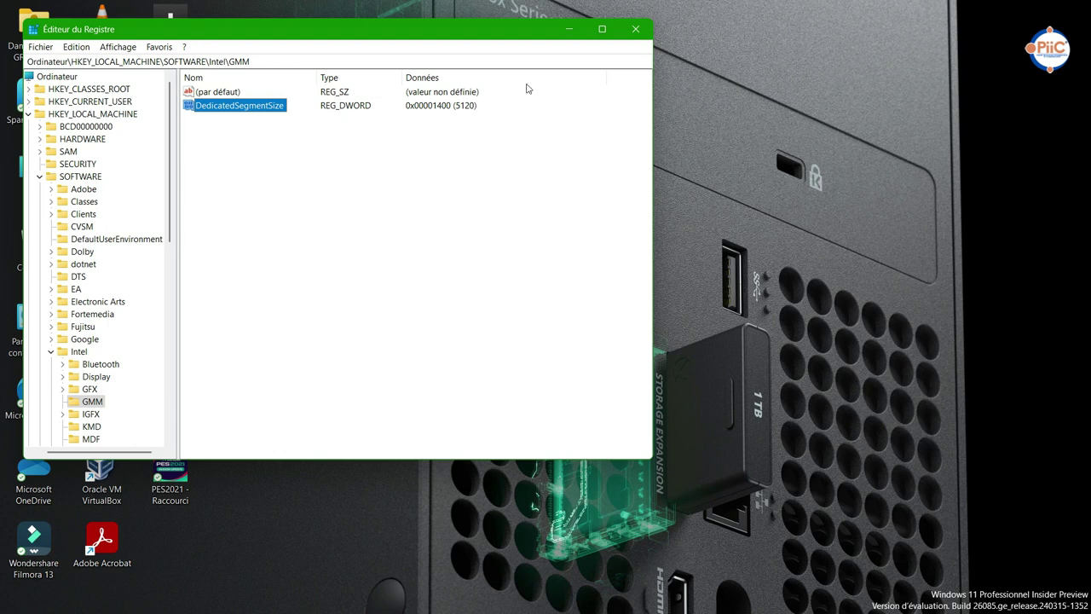
click(637, 31)
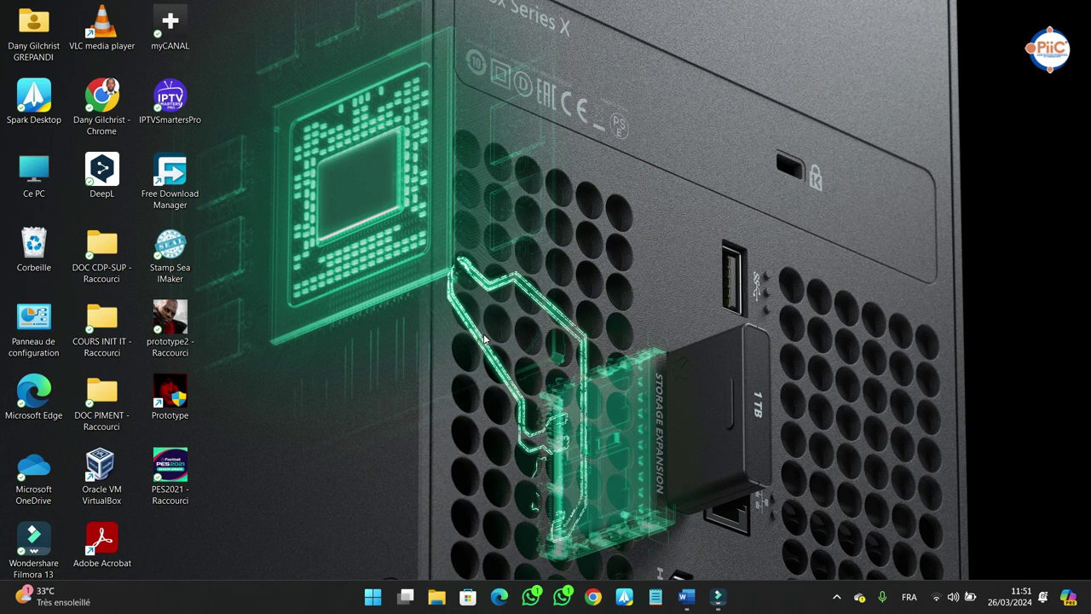
Reopen the adapter properties for display 1 from the desktop's display settings, check the dedicated video memory, and close Settings.
right_click(490, 200)
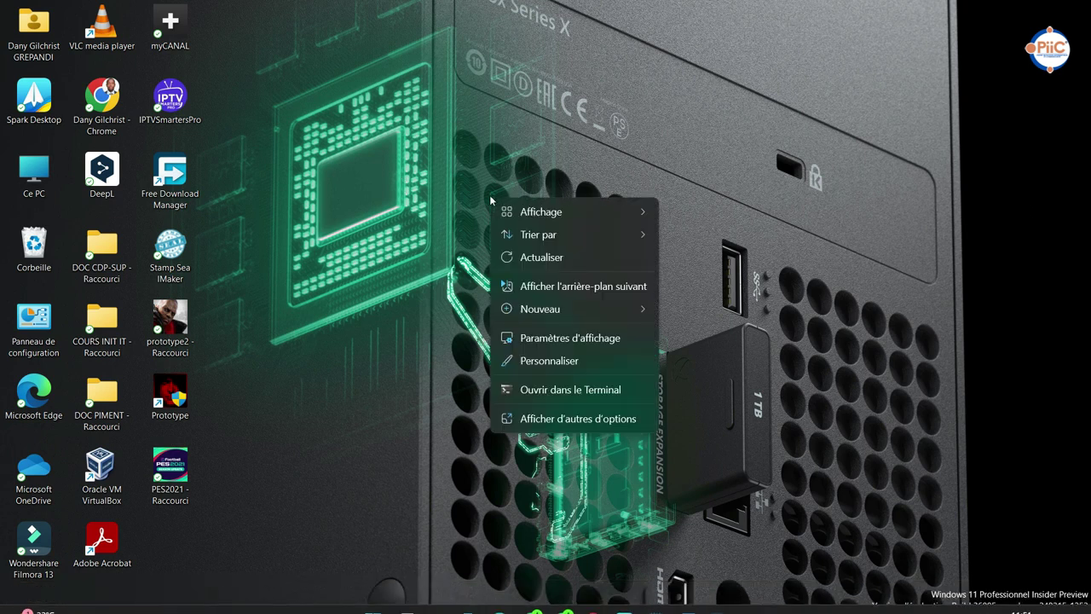
click(561, 339)
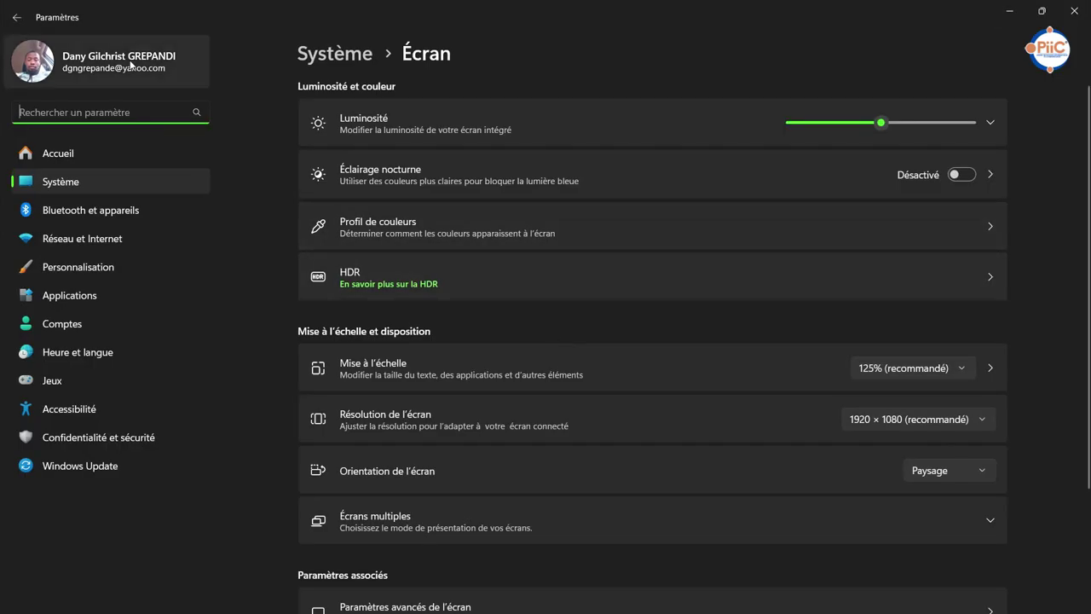
scroll(413, 492, down, 3)
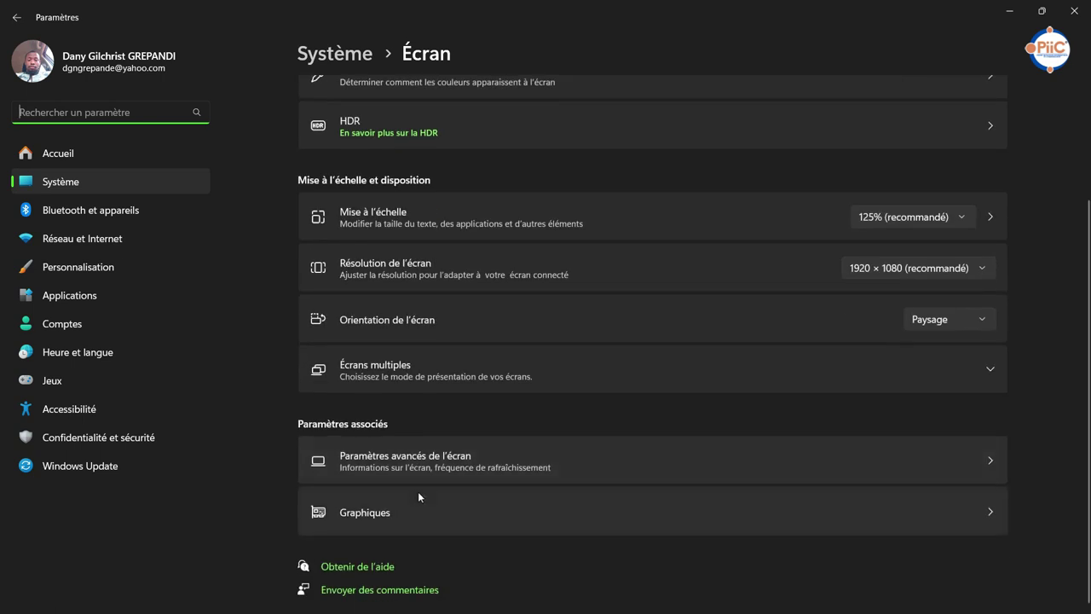
click(514, 465)
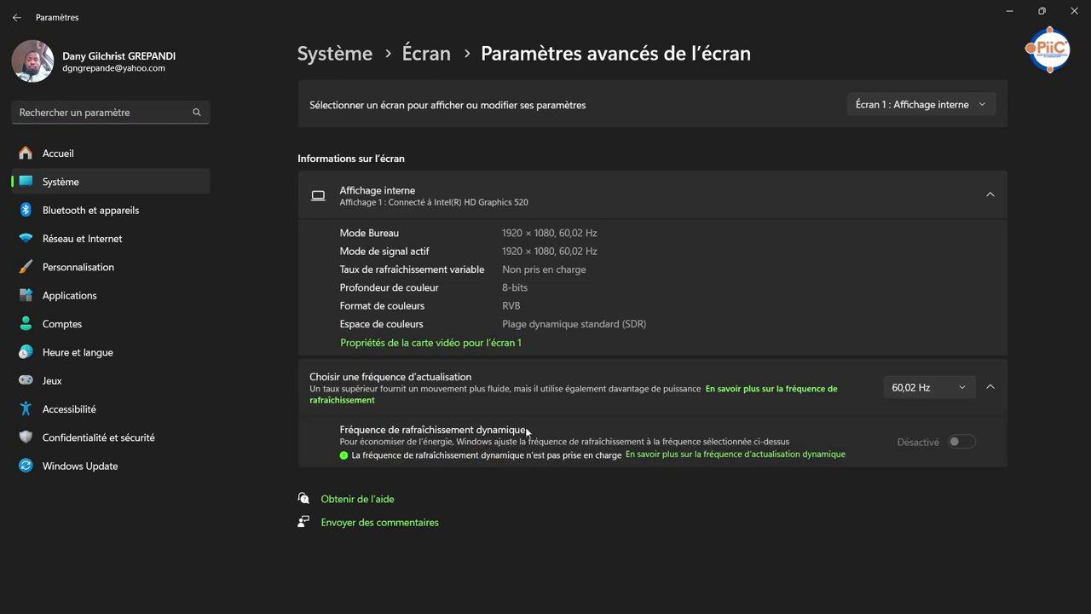
click(413, 342)
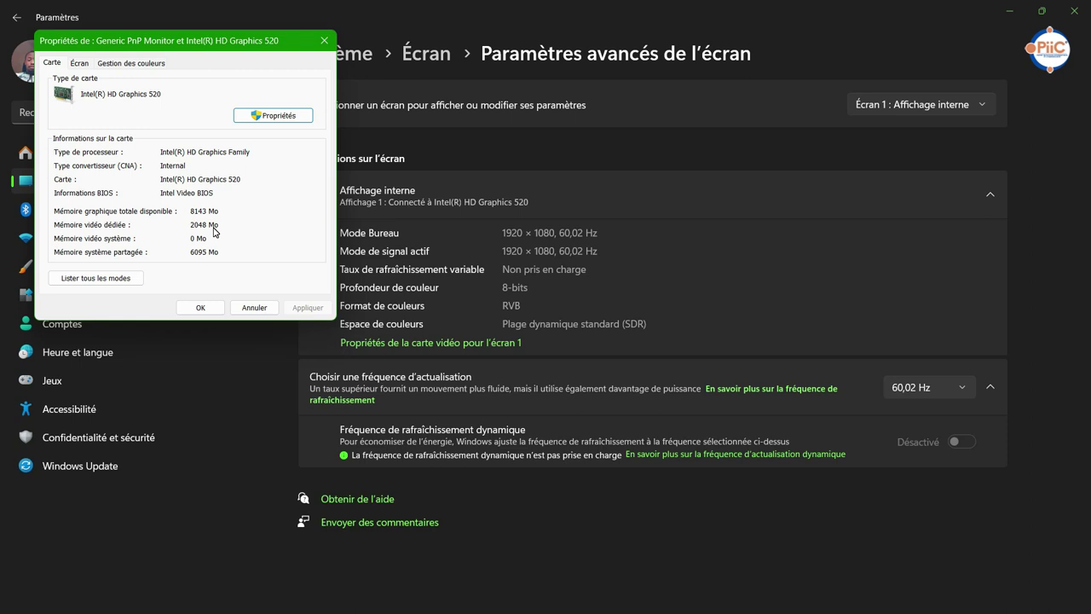
click(205, 307)
click(1079, 7)
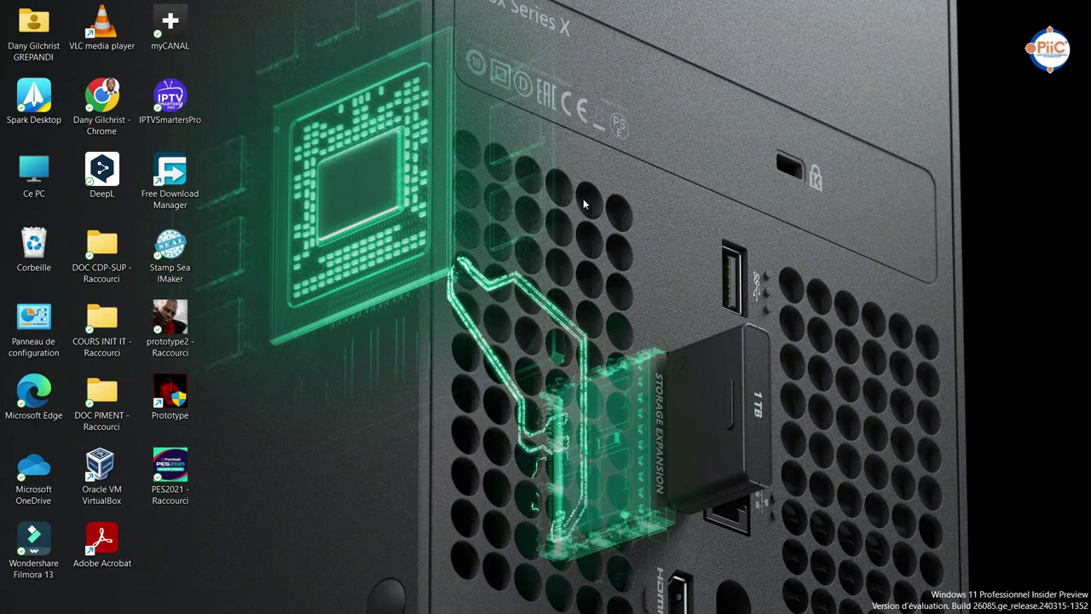
Inspect the graphics memory figures once more in the display 1 adapter properties, moving the dialog lower on the screen.
right_click(584, 203)
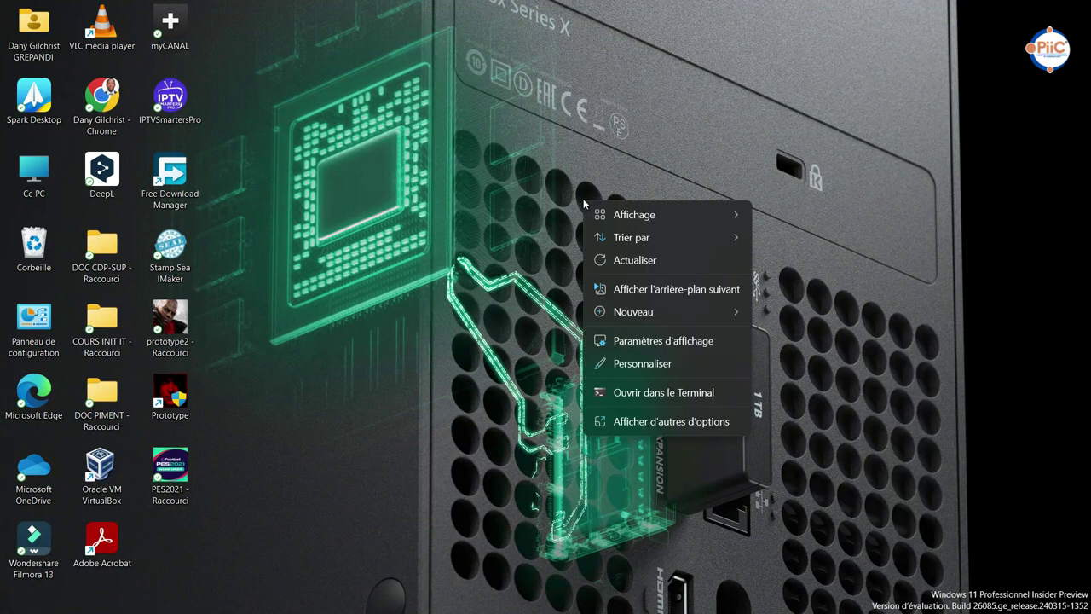
click(666, 343)
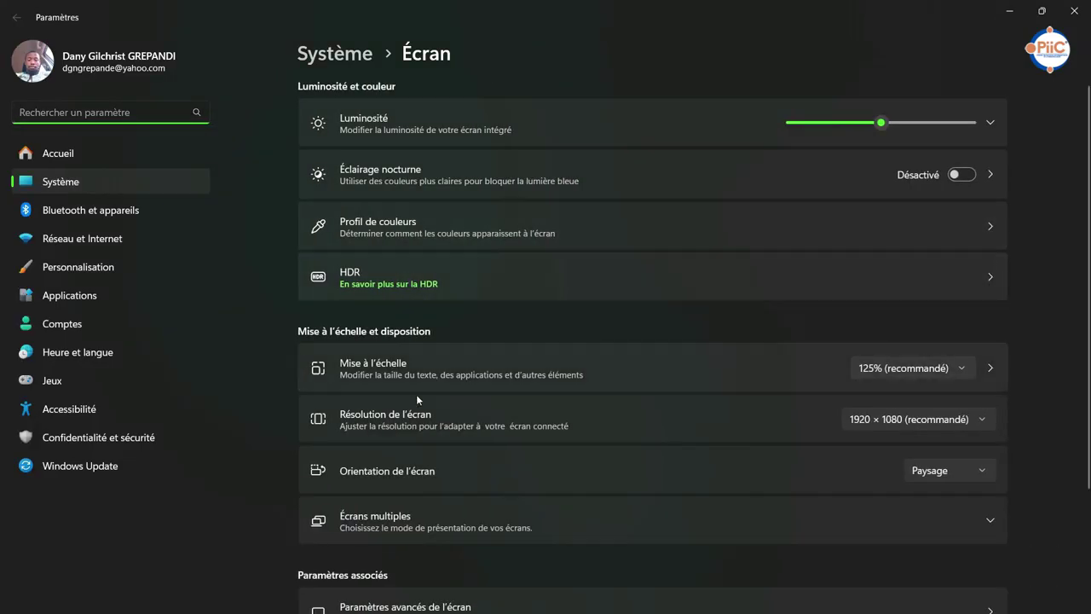
scroll(416, 394, down, 2)
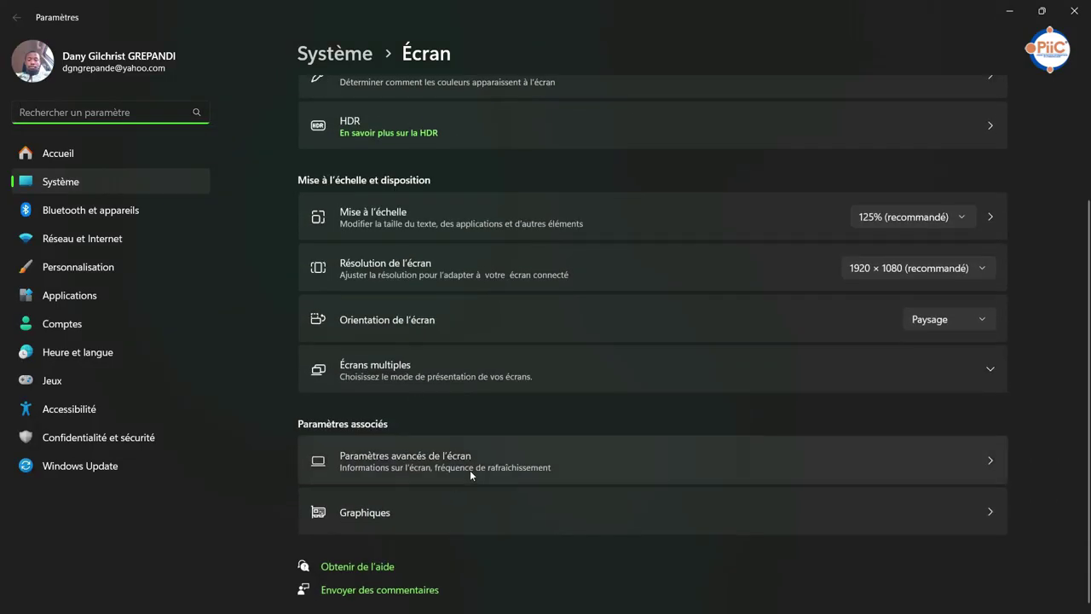
click(470, 475)
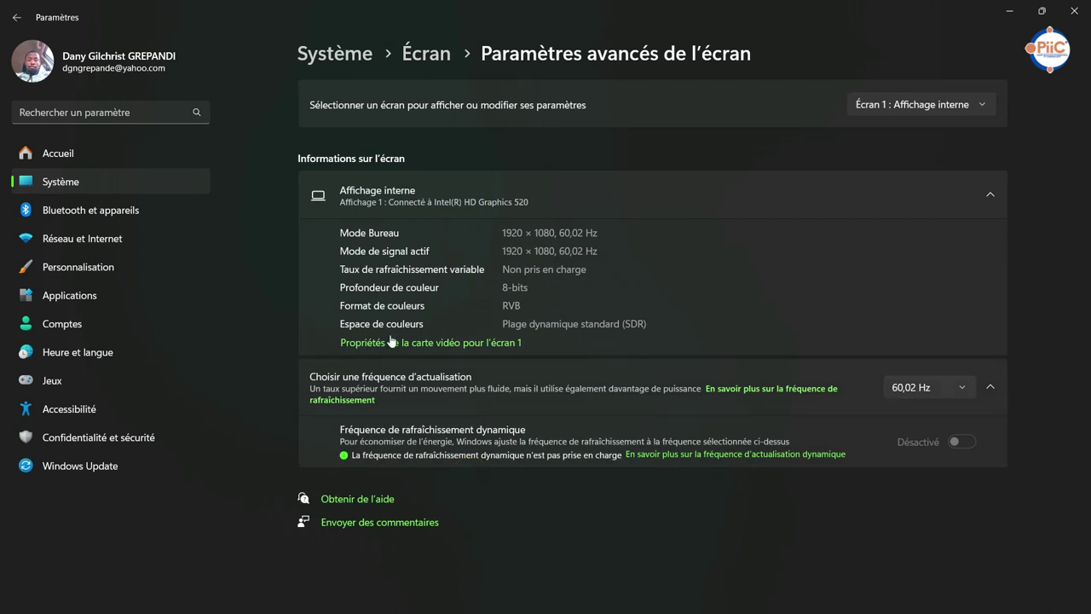
click(388, 340)
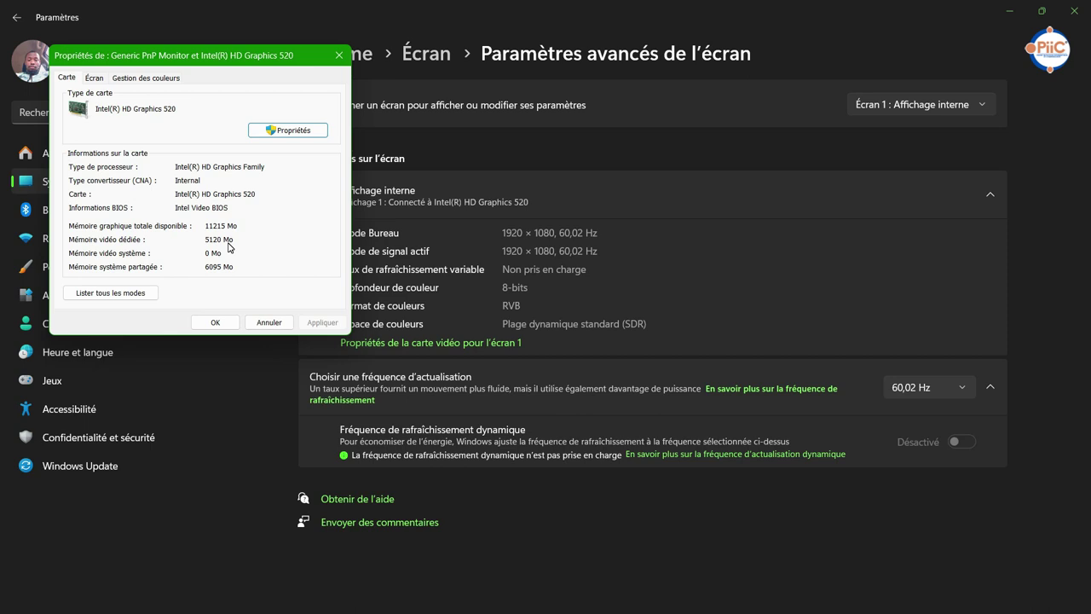
drag(213, 62, 247, 181)
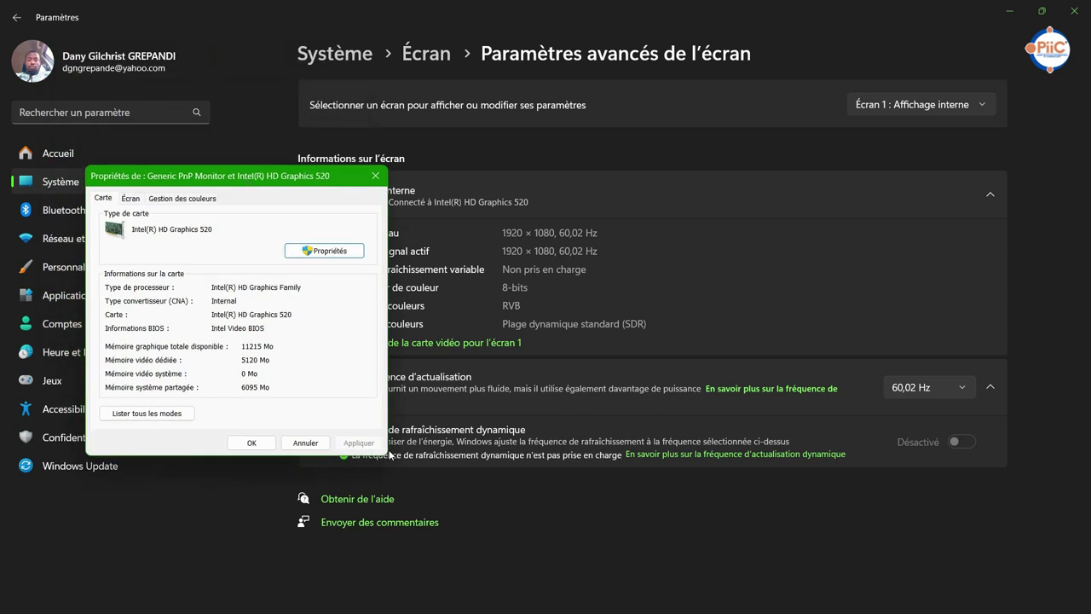